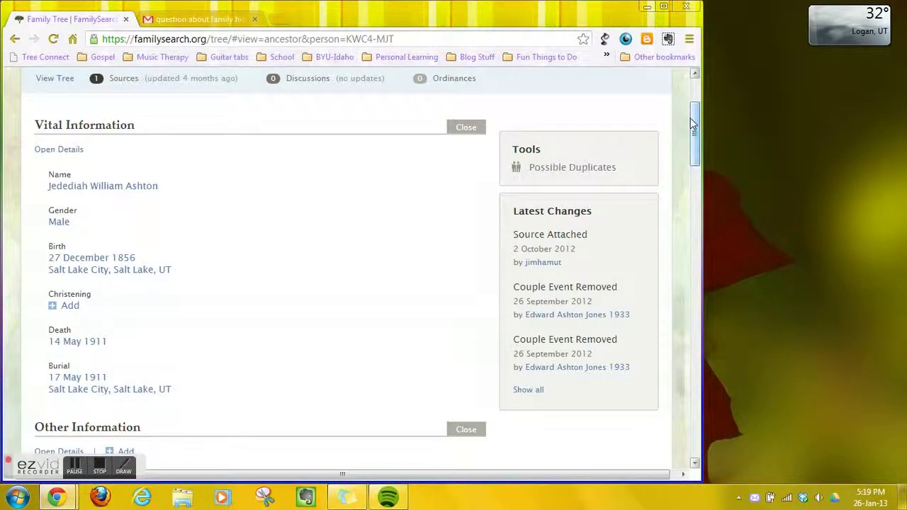
drag(693, 124, 695, 81)
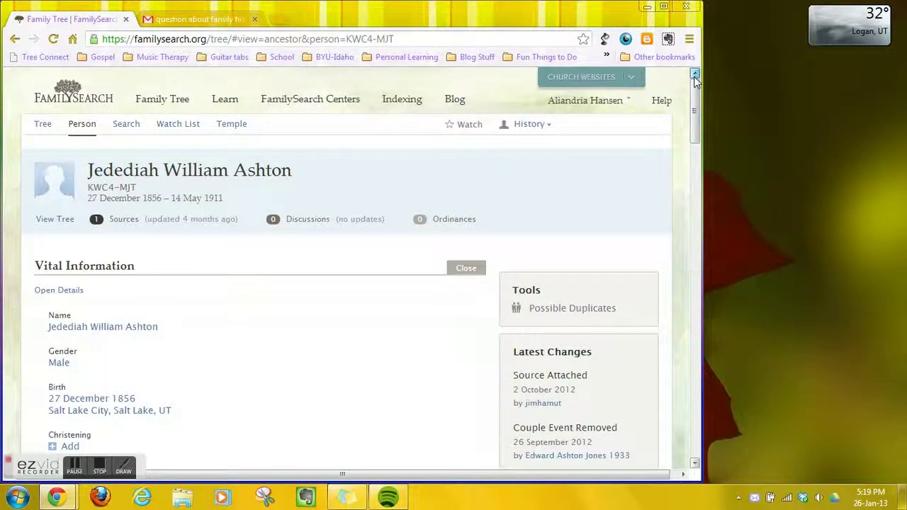
drag(695, 82, 696, 103)
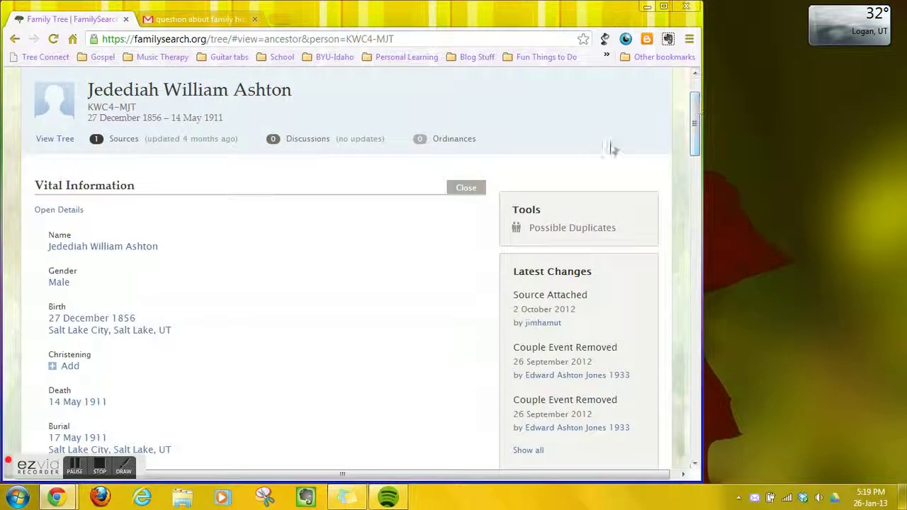
click(558, 230)
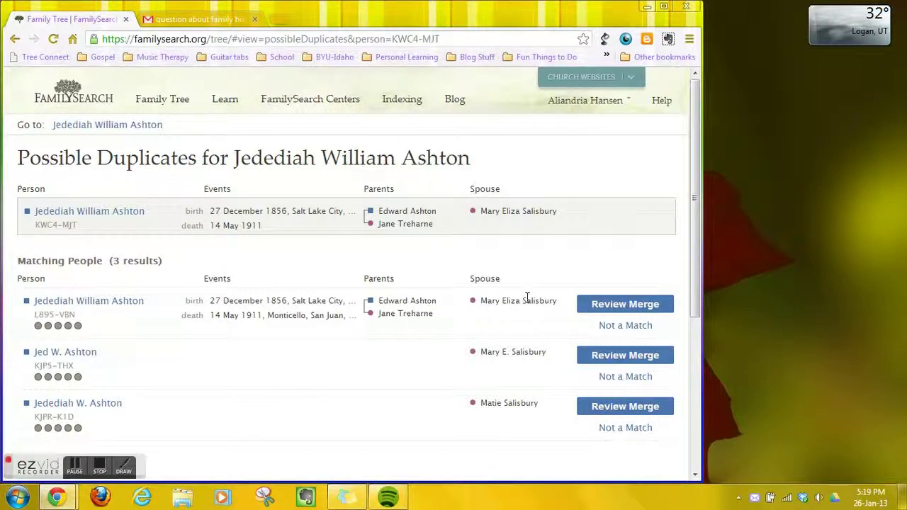
- Review the merge with the first match, replacing Birth and Death with the duplicate's fuller Monticello details
click(622, 307)
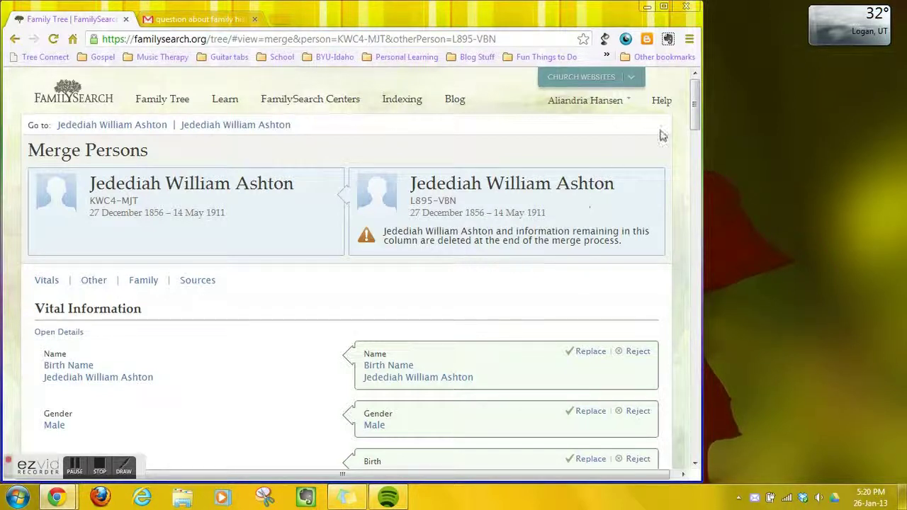
drag(698, 101, 701, 125)
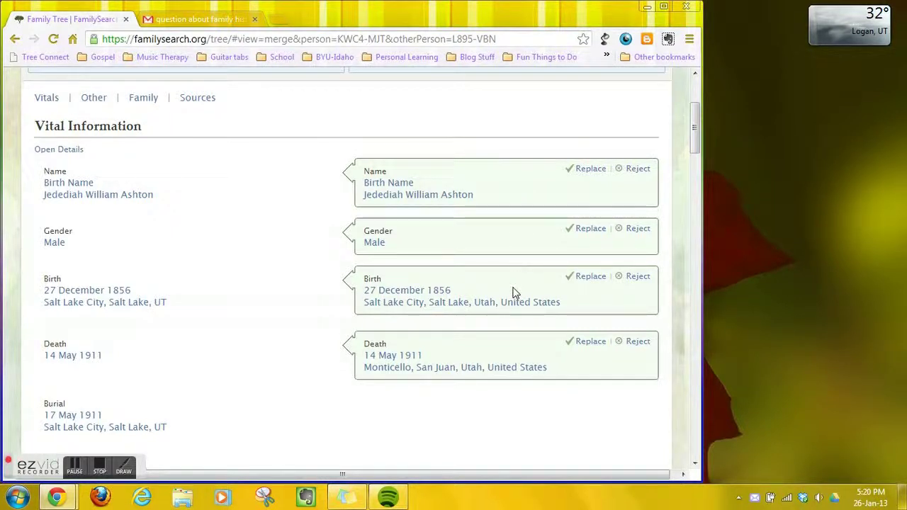
click(590, 277)
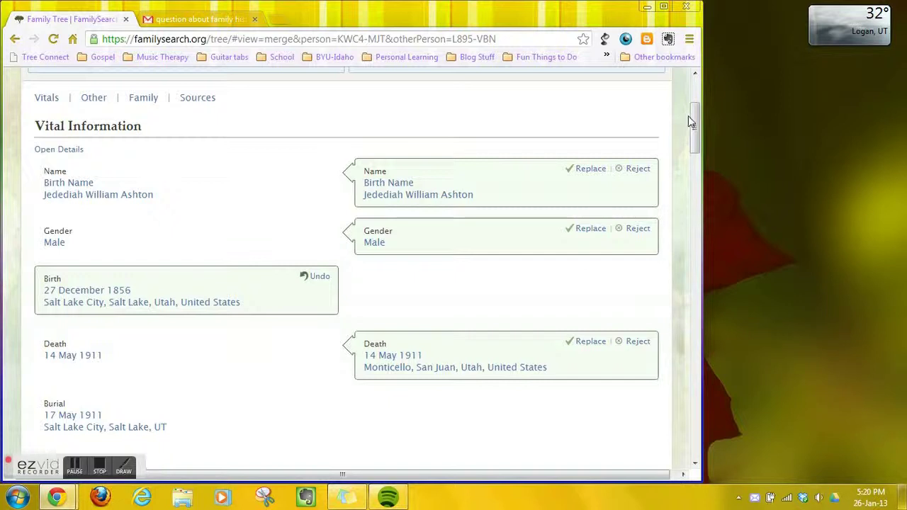
drag(694, 122, 697, 147)
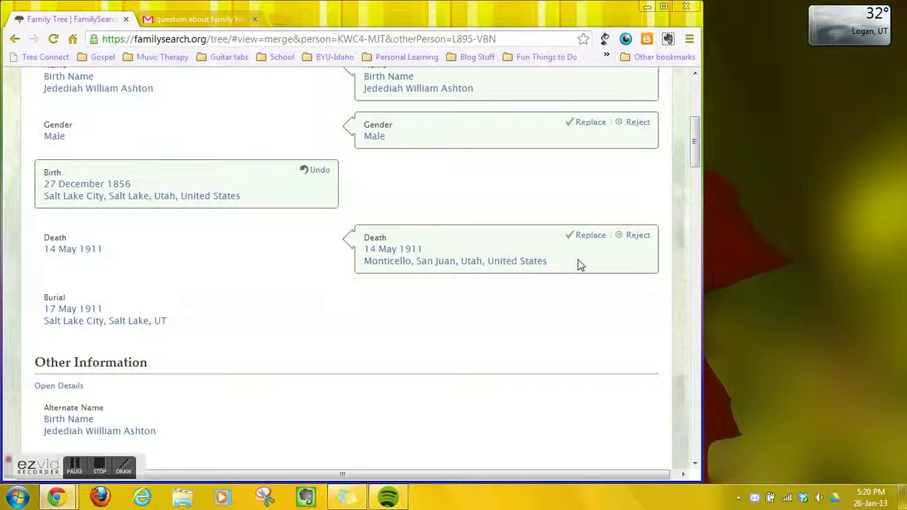
click(585, 238)
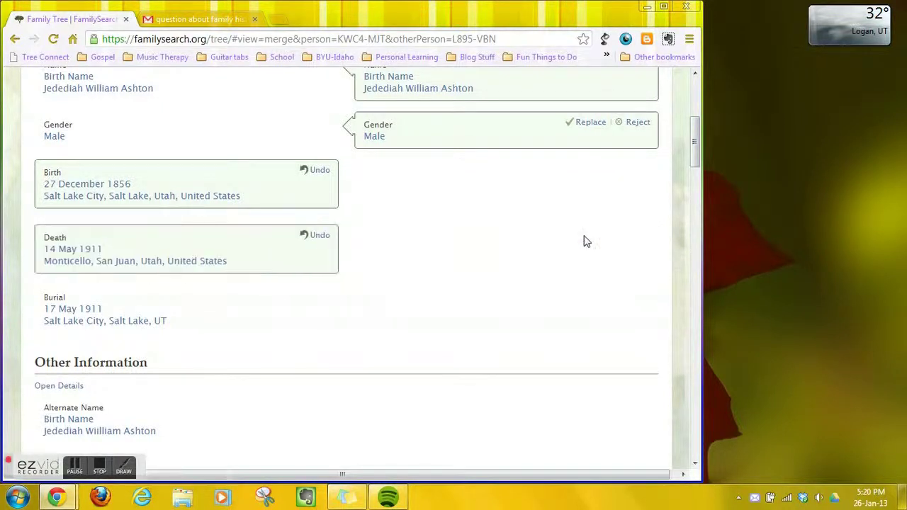
click(320, 171)
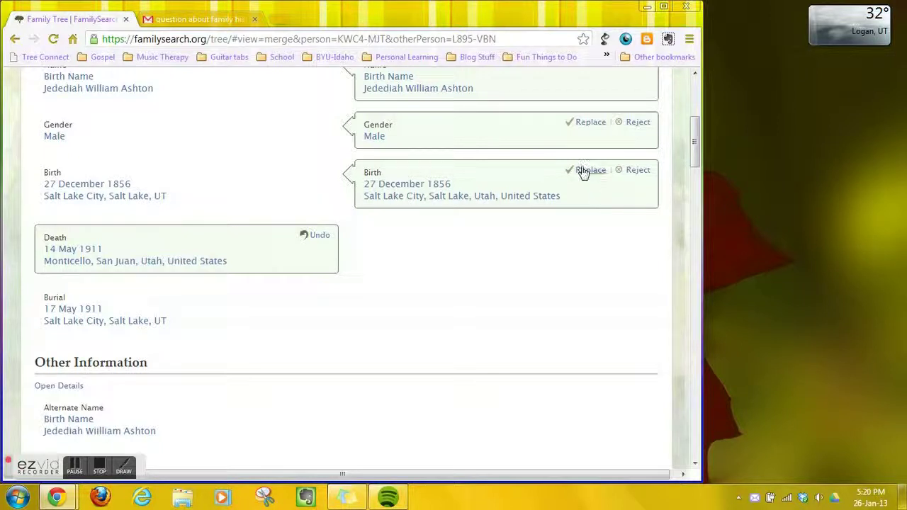
click(583, 171)
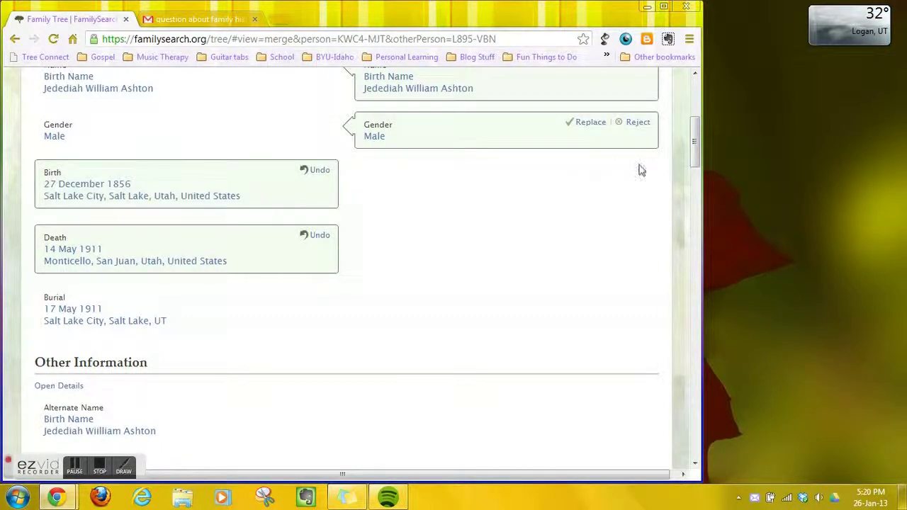
drag(694, 137, 730, 306)
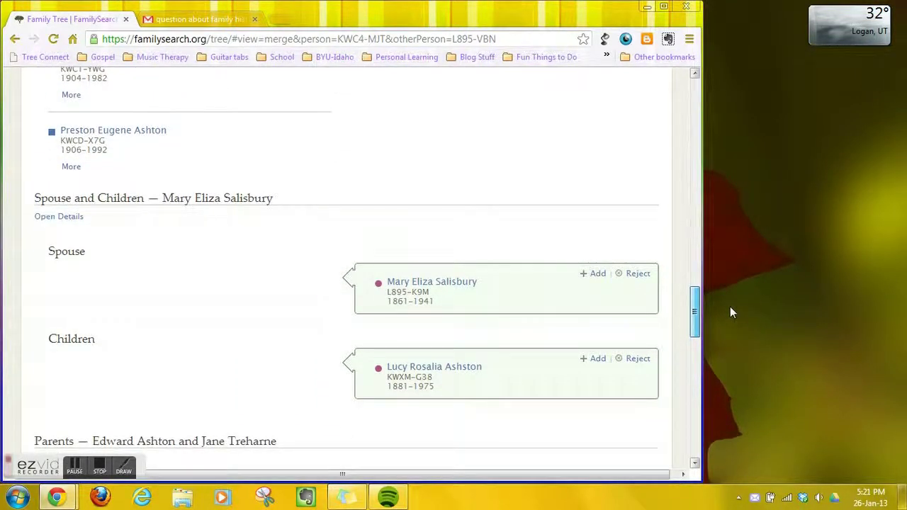
drag(730, 306, 724, 189)
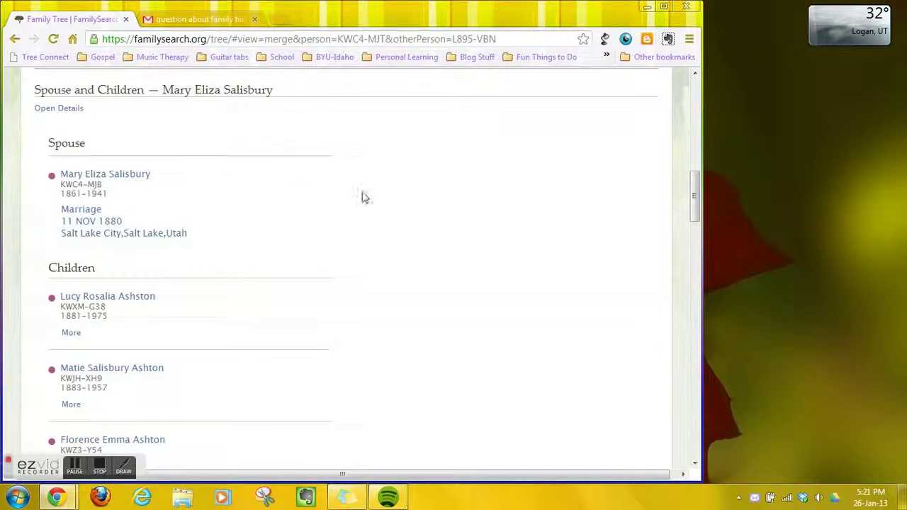
drag(695, 190, 695, 308)
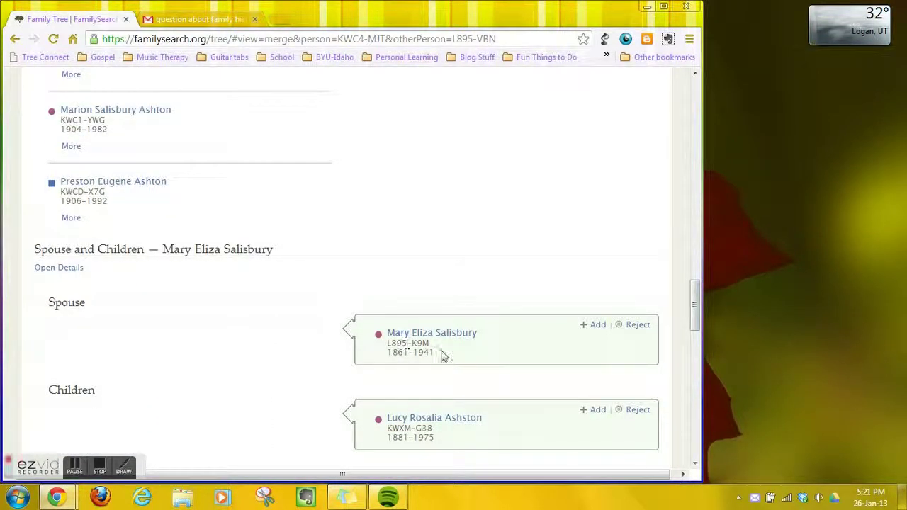
click(597, 326)
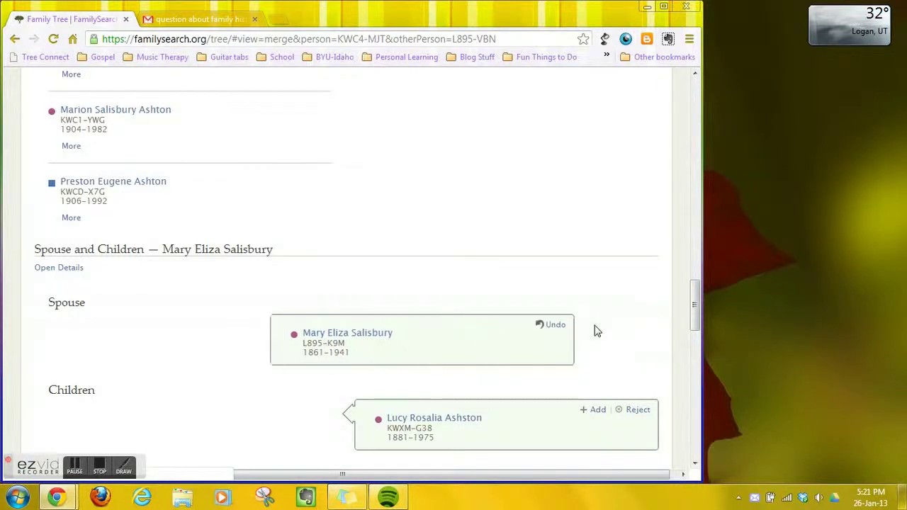
click(596, 418)
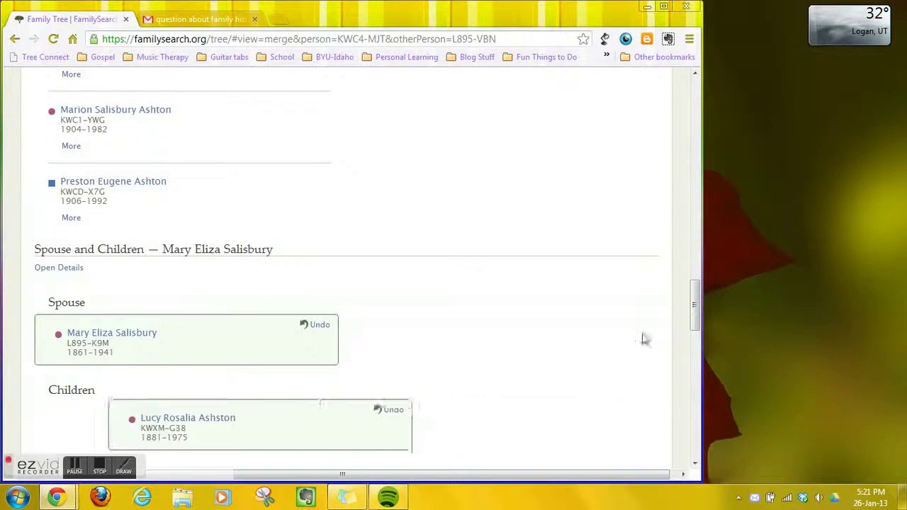
drag(696, 299, 707, 350)
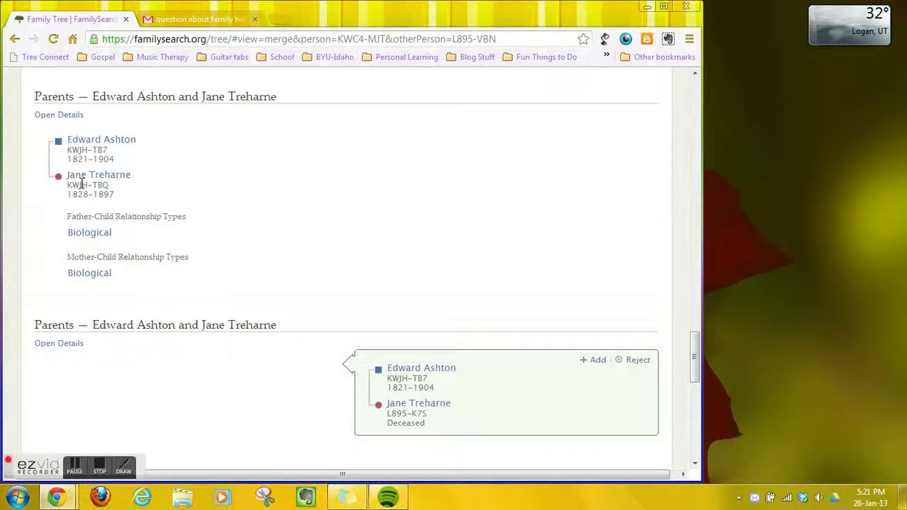
click(595, 361)
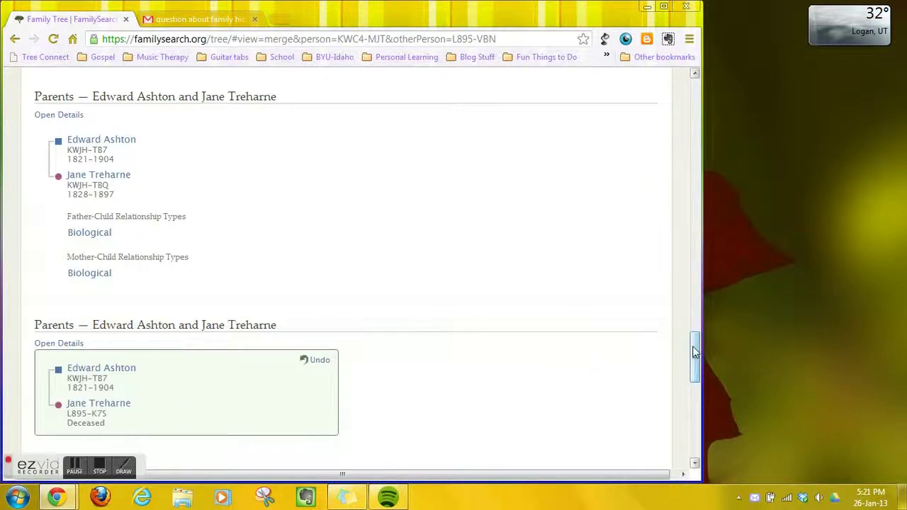
drag(695, 354, 698, 379)
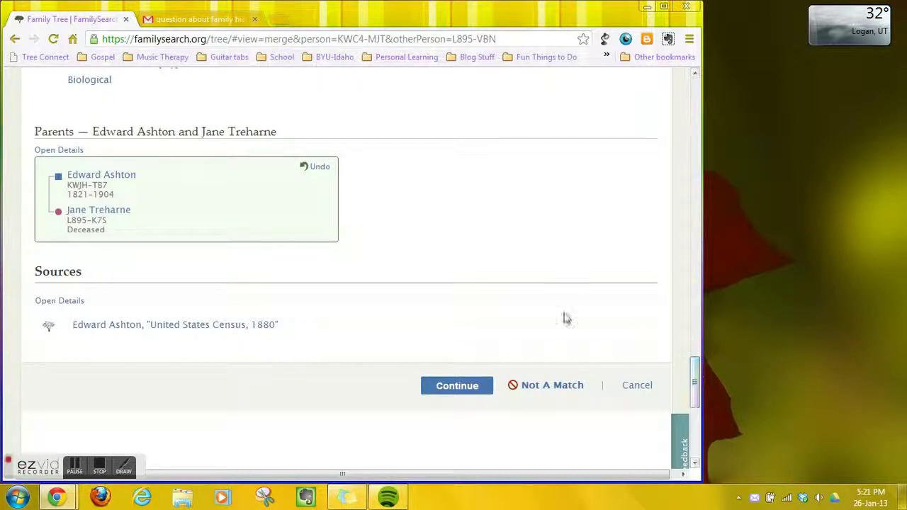
- Start the merge reason with 'All the vital dates are the same, and all the names are the same'
click(447, 387)
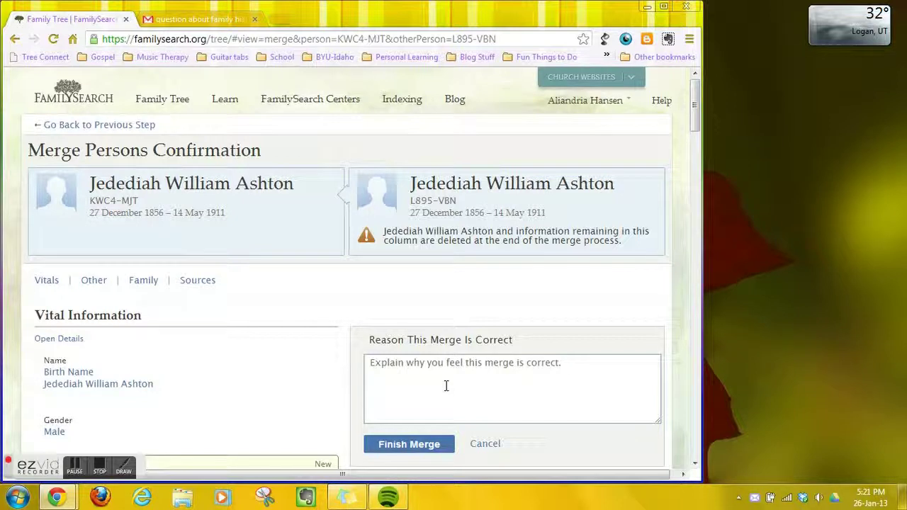
click(459, 382)
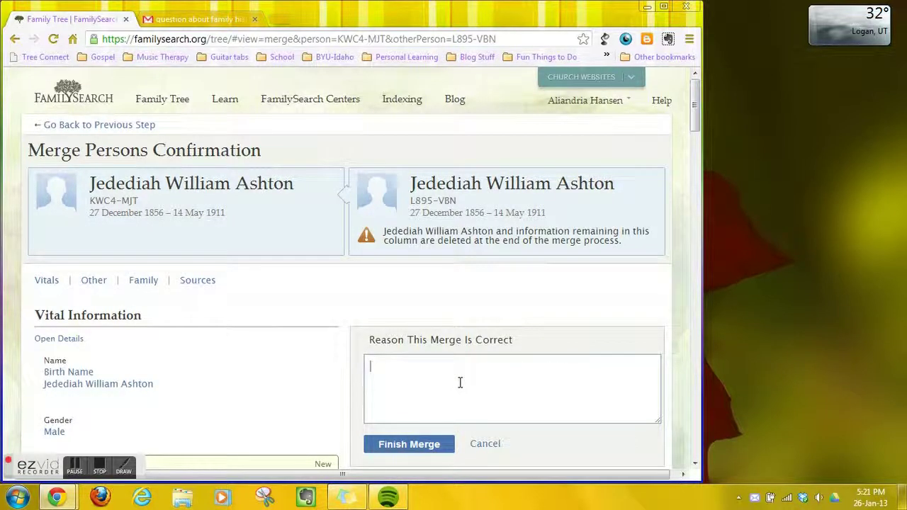
text(All the vi)
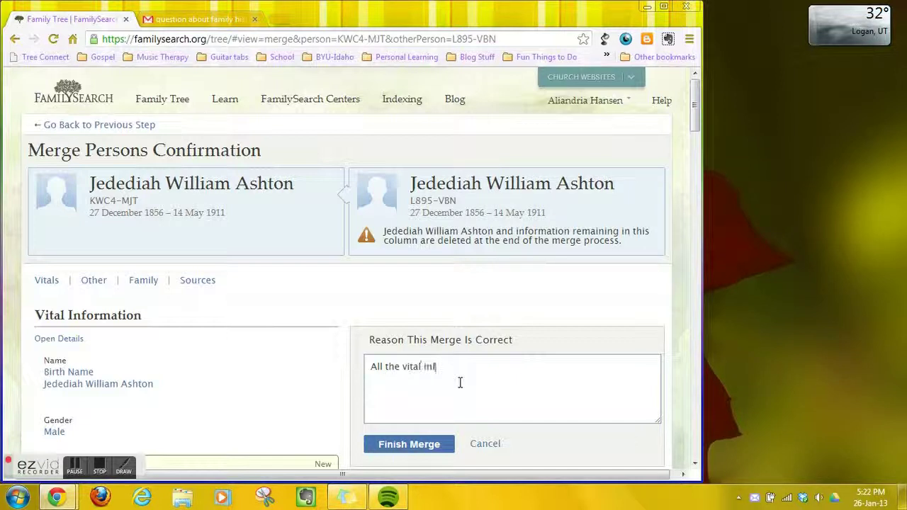
text(tal dates are the same, and all the names are the same.)
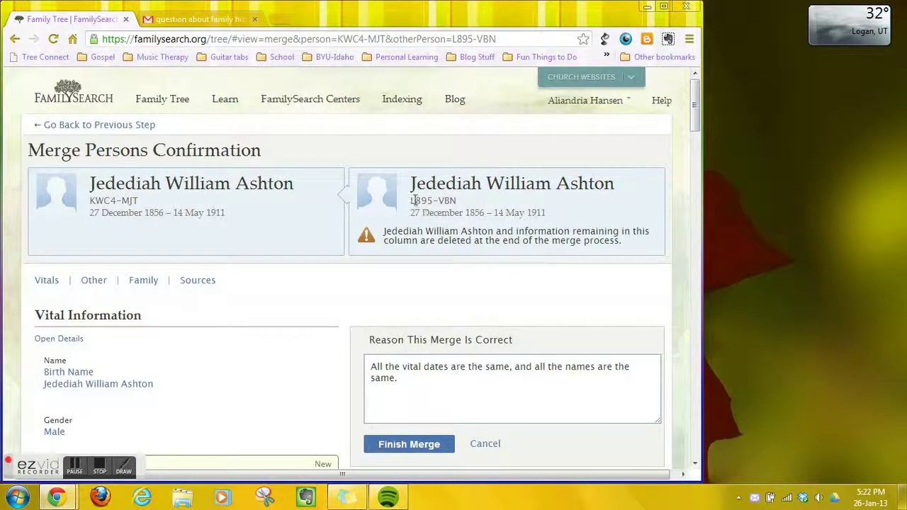
- Paste the second record's ID into the reason, followed by 'also had a more complete'
drag(411, 201, 459, 200)
key(ctrl+c)
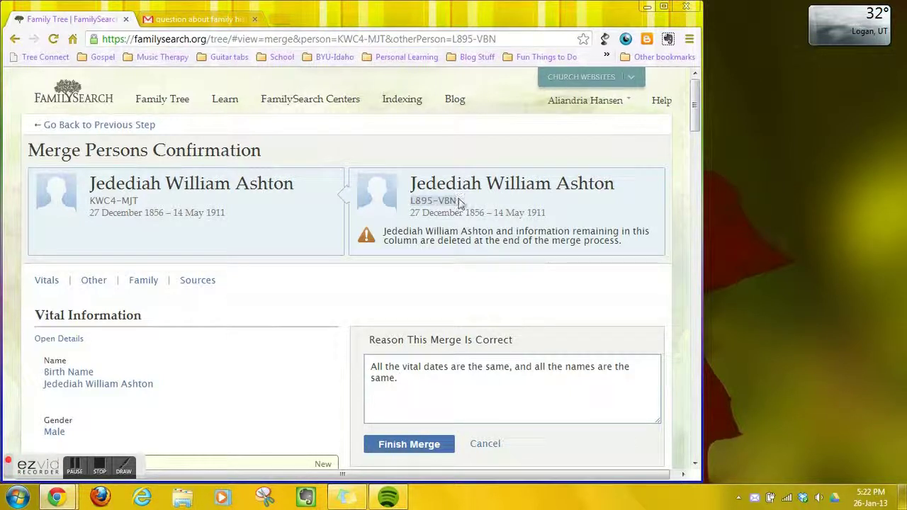
click(460, 201)
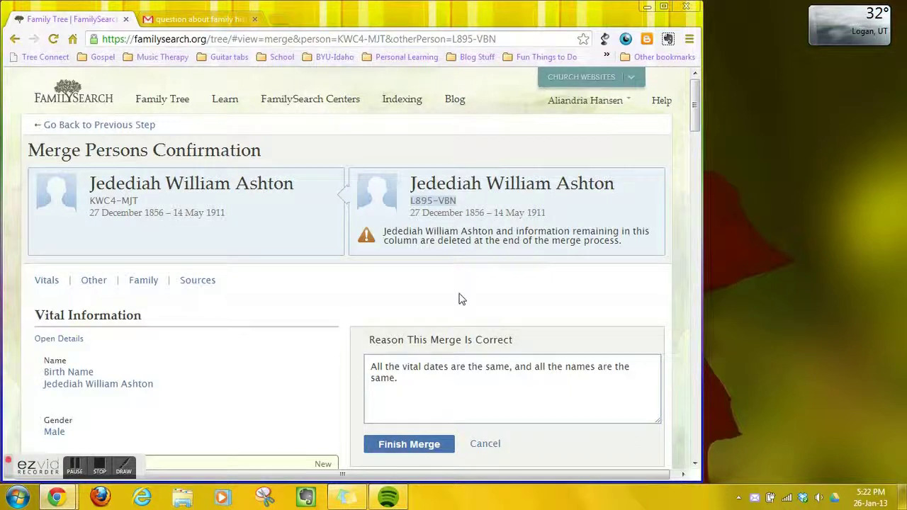
click(450, 382)
key(ctrl+v)
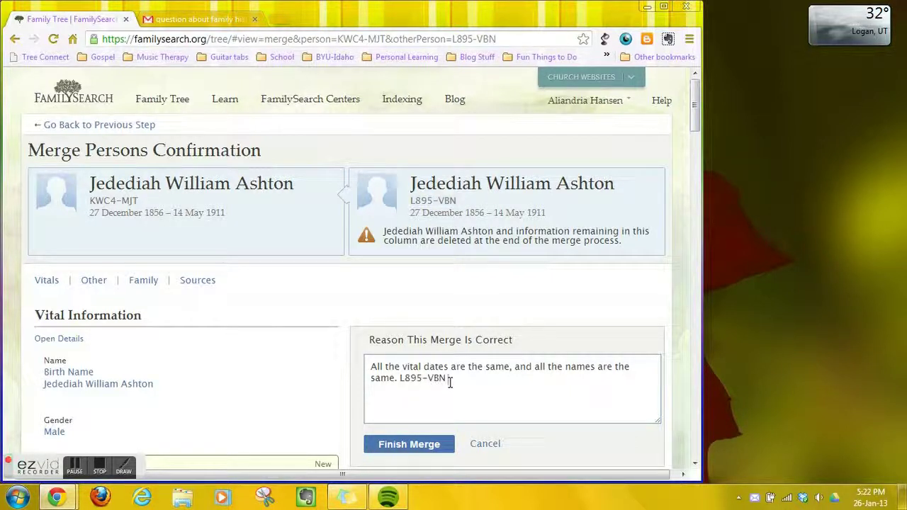
text(also had a more complete death loc)
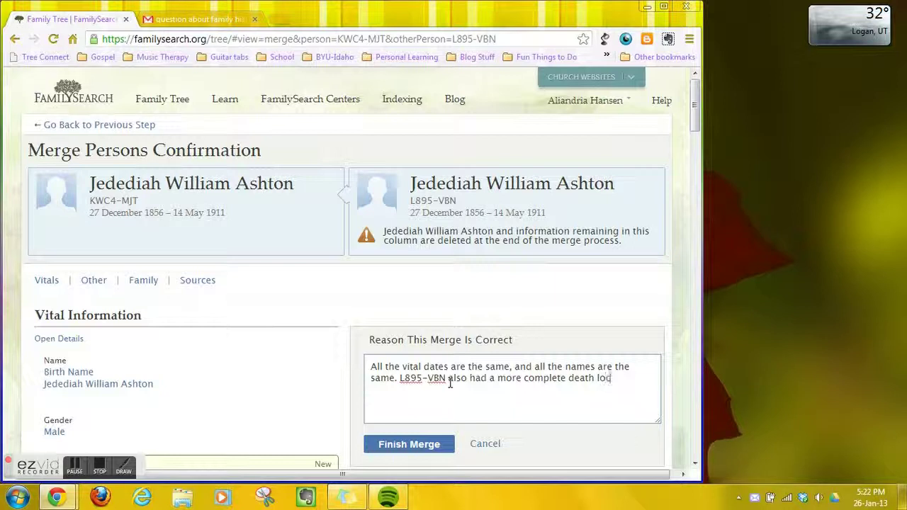
text(ation)
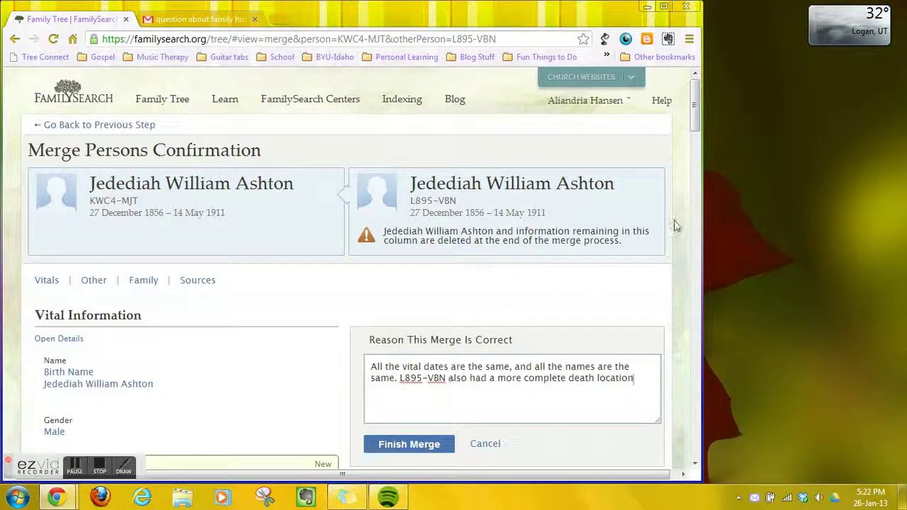
- Revise the sentence, removing an extra 'a' and adding 'birth and' plus 'than'
drag(697, 132, 698, 148)
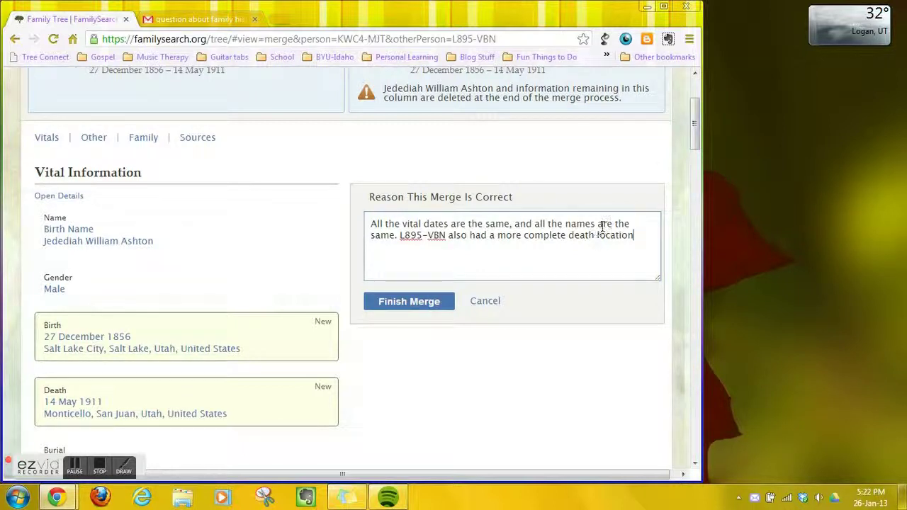
click(495, 235)
key(BackSpace)
key(BackSpace)
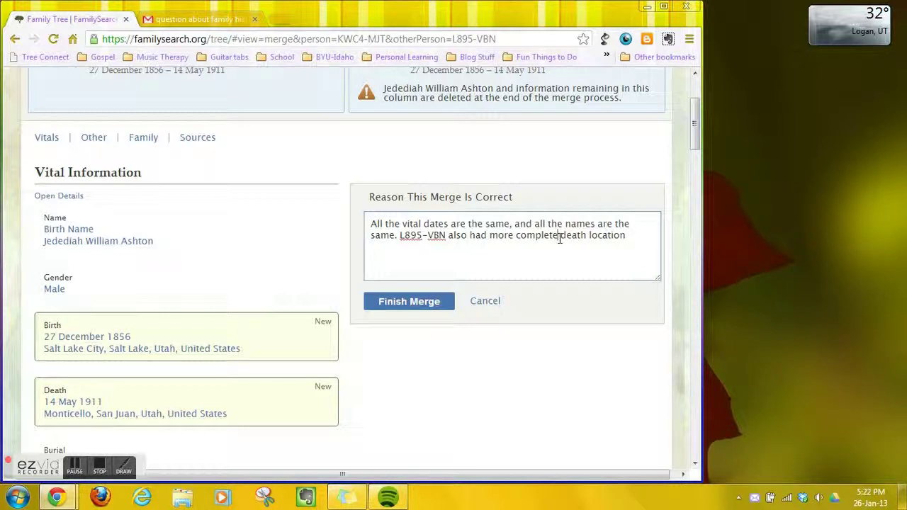
click(559, 236)
text(birth and )
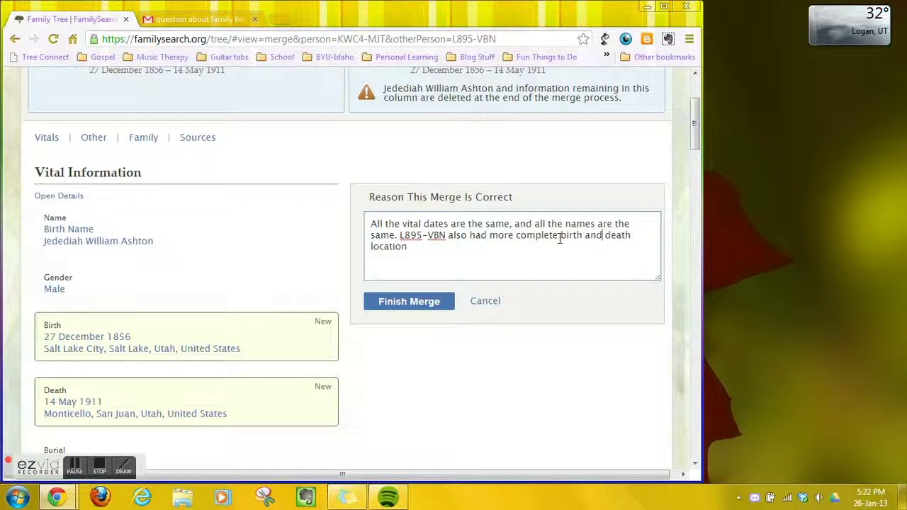
text(s.)
key(BackSpace)
text(than)
- Paste the first record's ID, end with 'so that information was merged in.', and finish the merge
drag(696, 128, 696, 112)
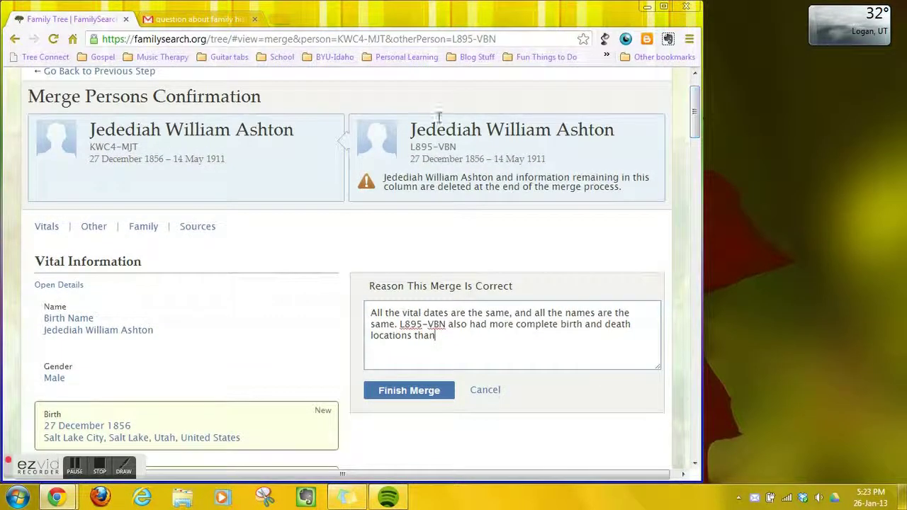
drag(88, 147, 142, 146)
key(ctrl+c)
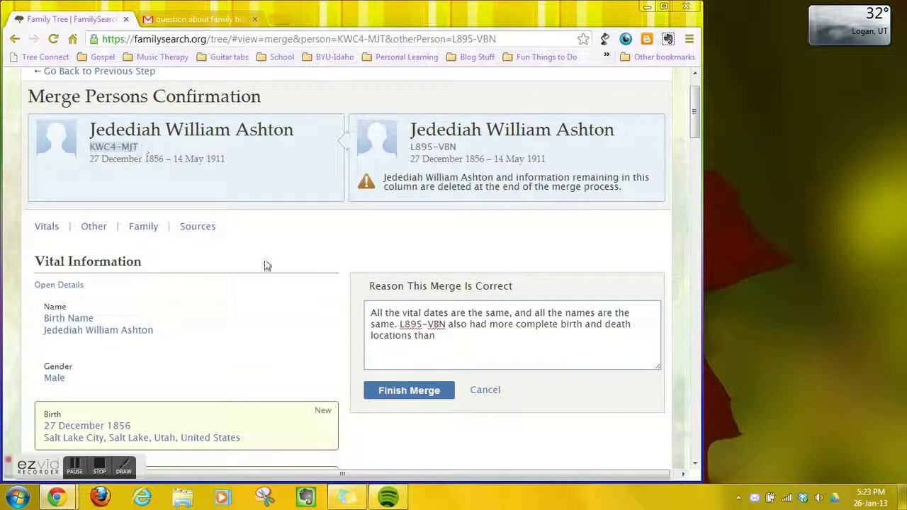
click(486, 343)
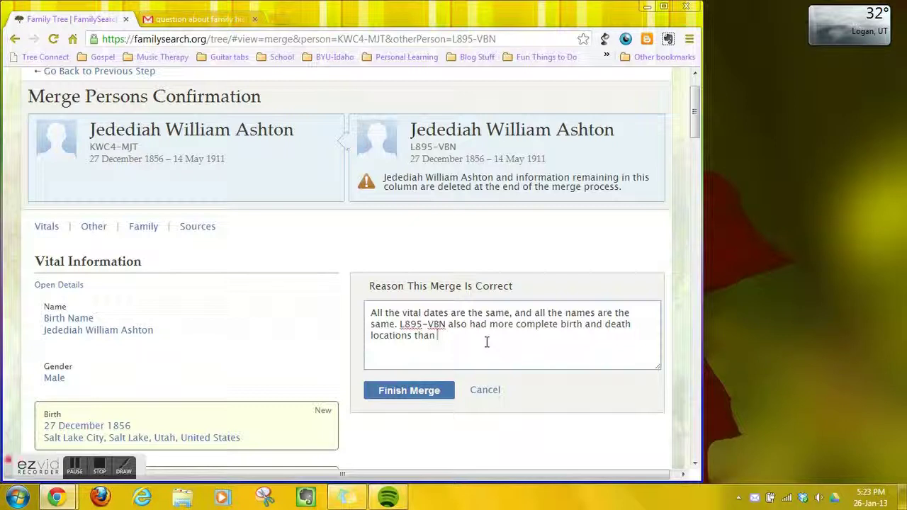
key(ctrl+v)
text(, so th)
key(BackSpace)
text(at information was)
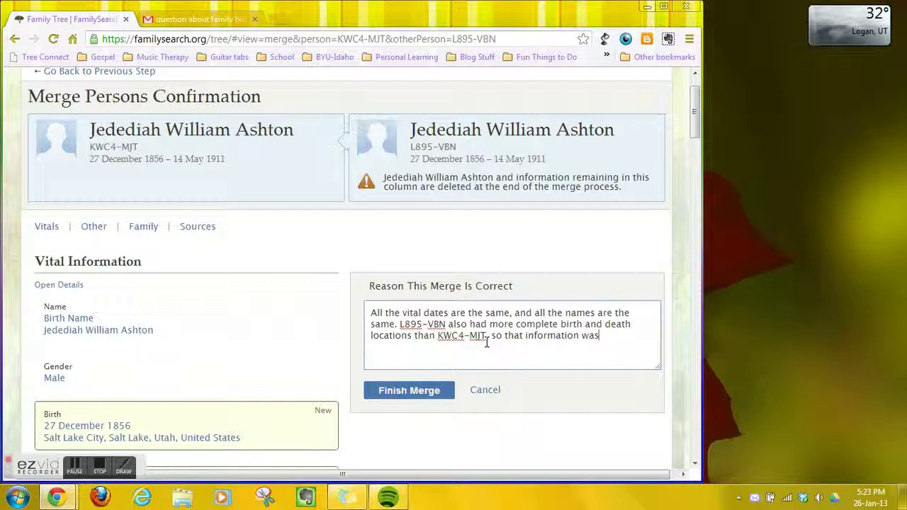
text(brough)
key(BackSpace)
key(BackSpace)
key(BackSpace)
key(BackSpace)
key(BackSpace)
key(BackSpace)
text(merged in.)
click(418, 392)
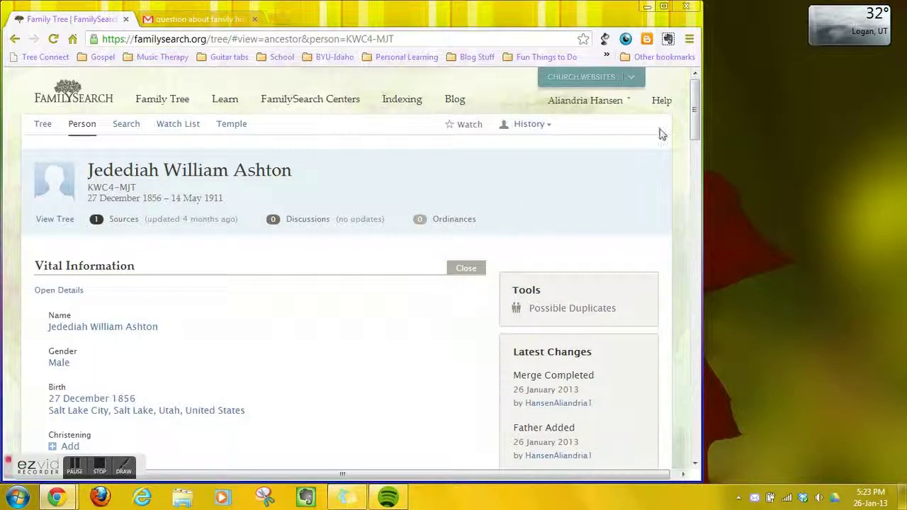
- Scroll the merged person page to see 'Merge Completed' under Latest Changes
drag(695, 112, 699, 128)
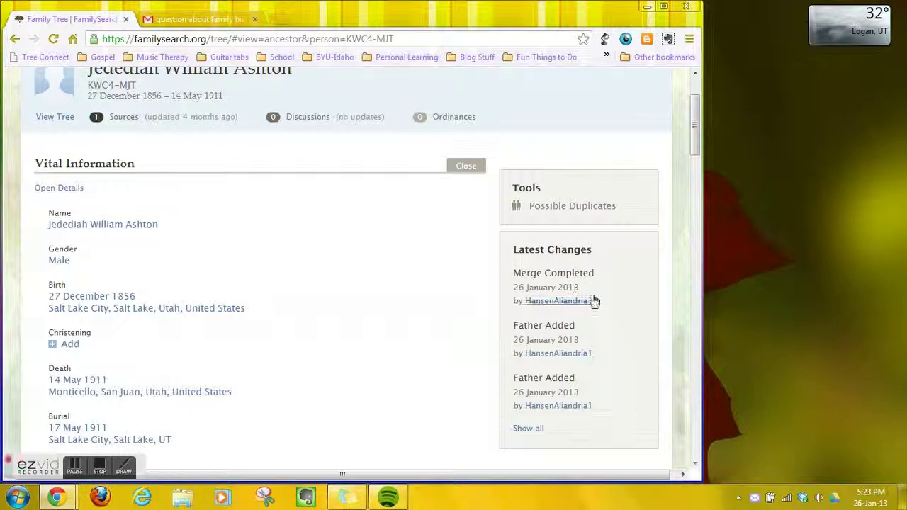